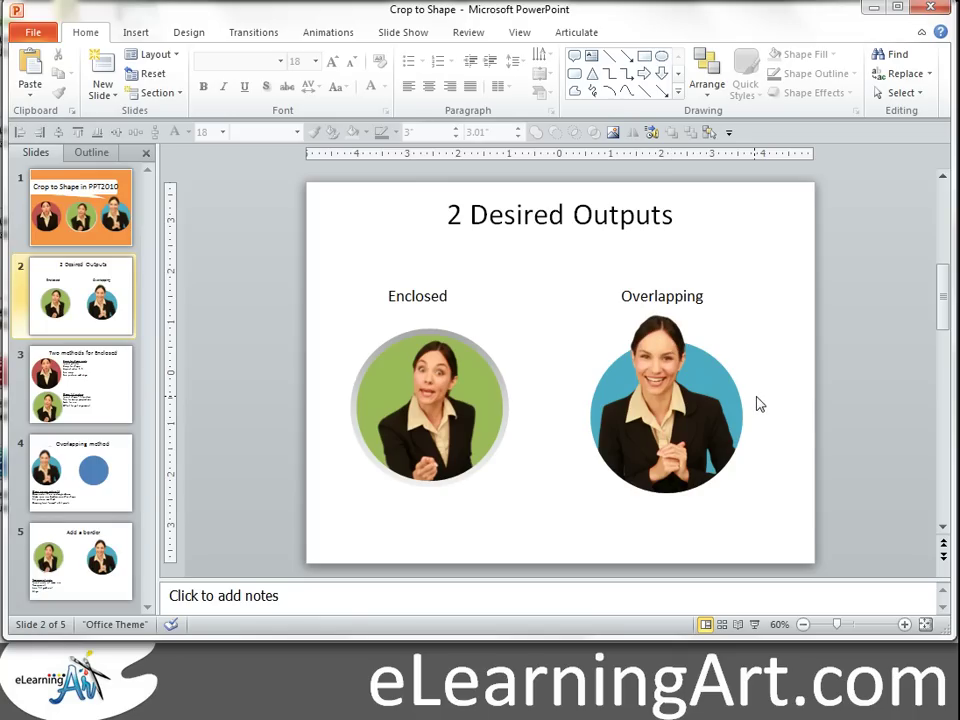
Step: Select the slide 3 thumbnail, 'Two methods for Enclosed', in the Slides pane
{"action": "left_click", "coordinate": [92, 387]}
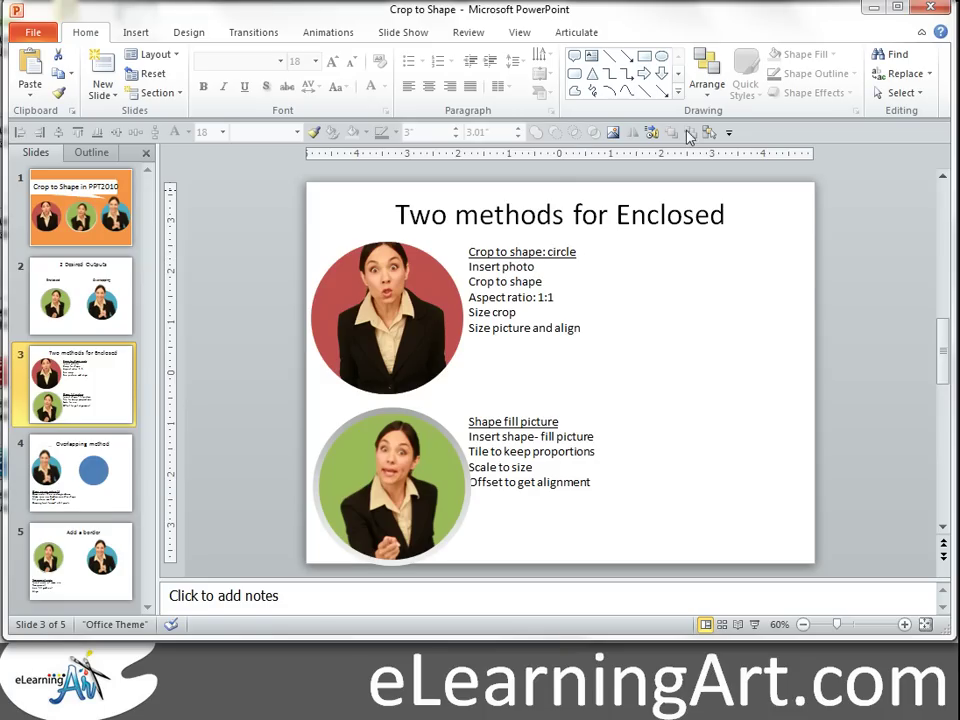
Step: Insert the standing man's photo and move it to the right of the method lists
{"action": "left_click", "coordinate": [131, 33]}
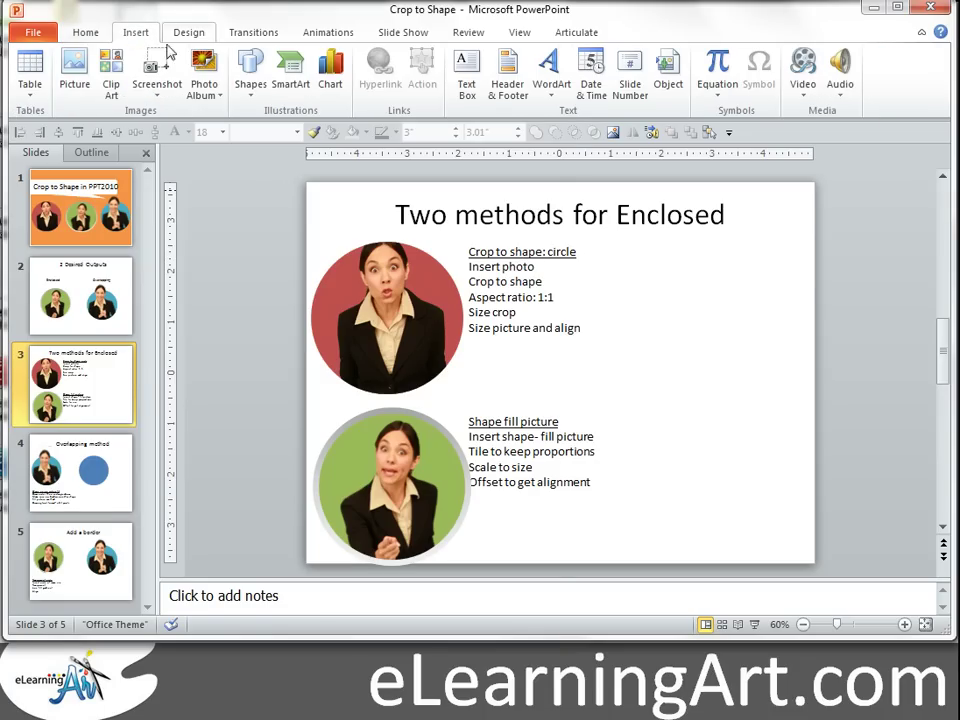
{"action": "left_click", "coordinate": [85, 76]}
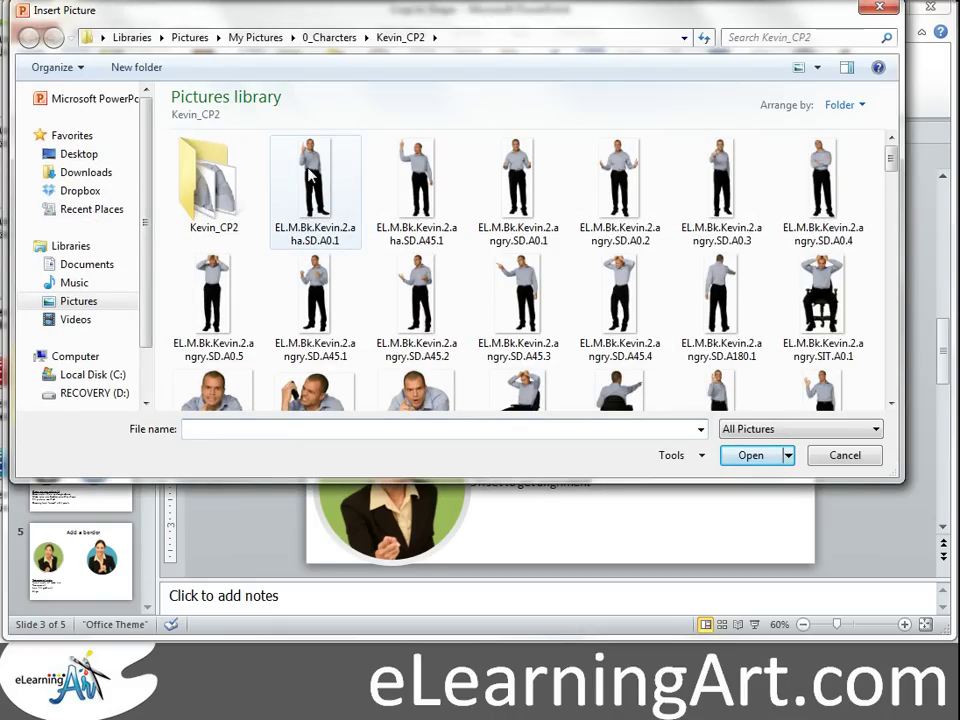
{"action": "key", "text": "Escape"}
{"action": "left_click_drag", "start_coordinate": [554, 288], "coordinate": [689, 316]}
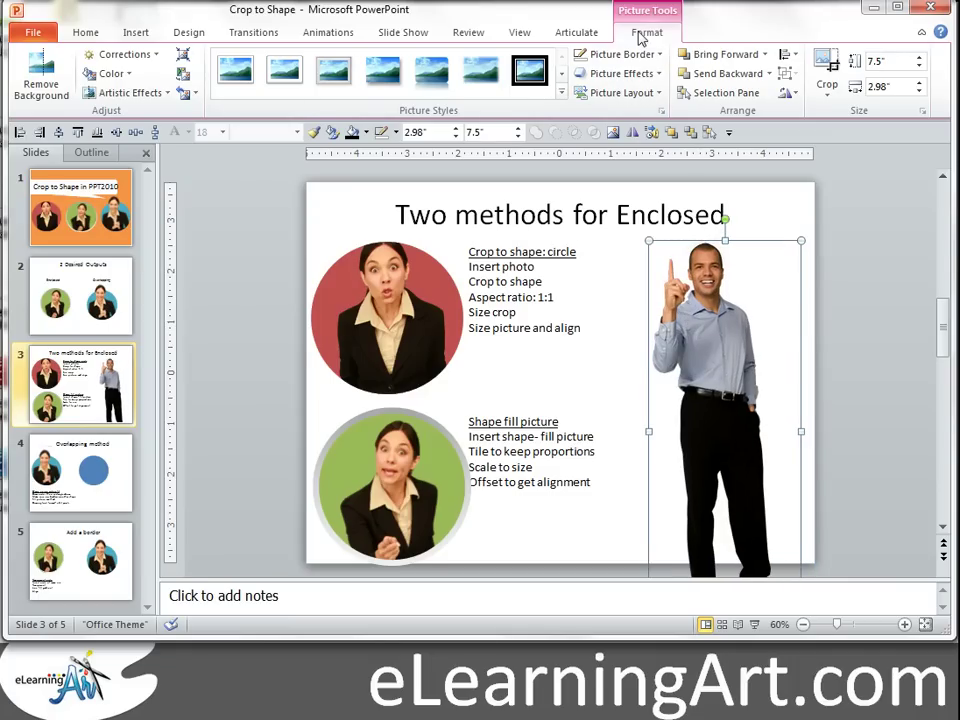
Step: Crop the man's photo to an oval with a 1:1 aspect ratio, 3 inches across
{"action": "left_click", "coordinate": [829, 97]}
{"action": "mouse_move", "coordinate": [861, 147]}
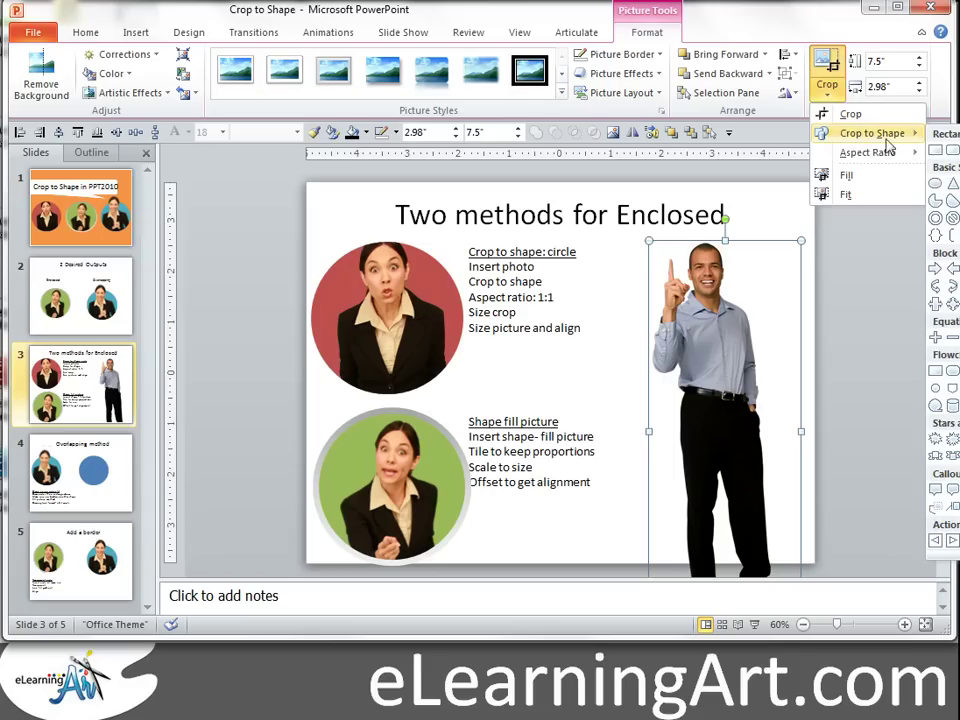
{"action": "left_click", "coordinate": [936, 187]}
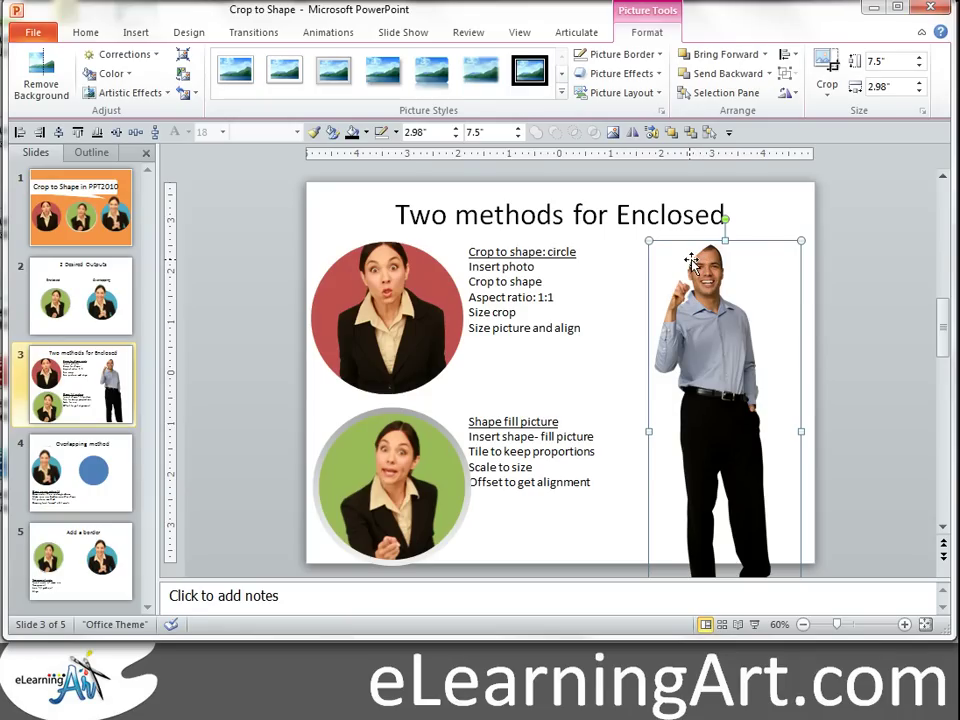
{"action": "left_click", "coordinate": [826, 94]}
{"action": "mouse_move", "coordinate": [854, 157]}
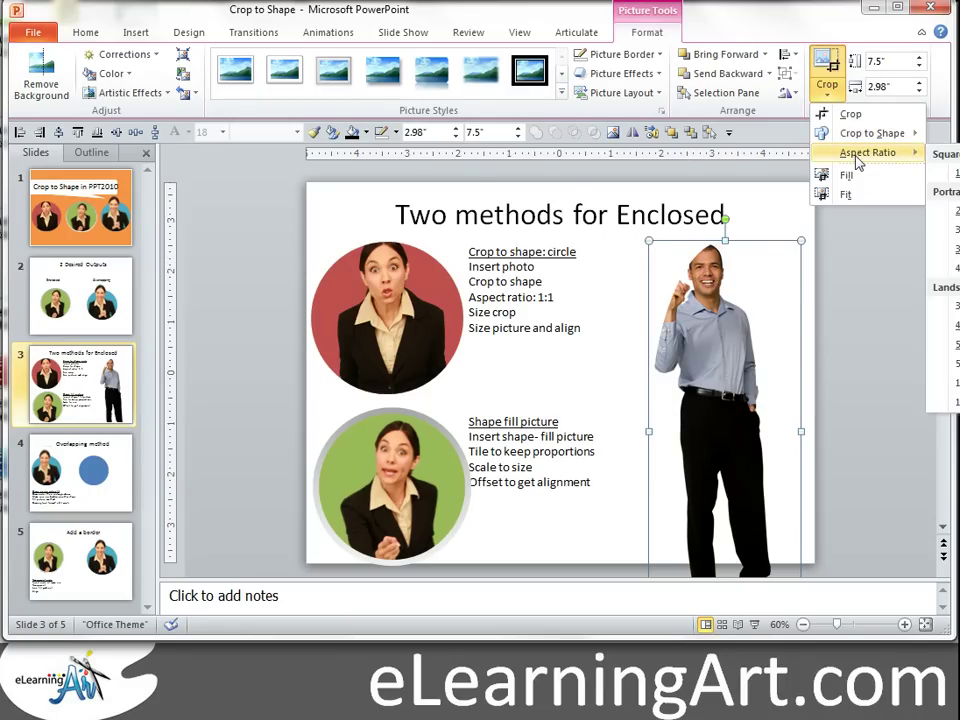
{"action": "left_click", "coordinate": [951, 175]}
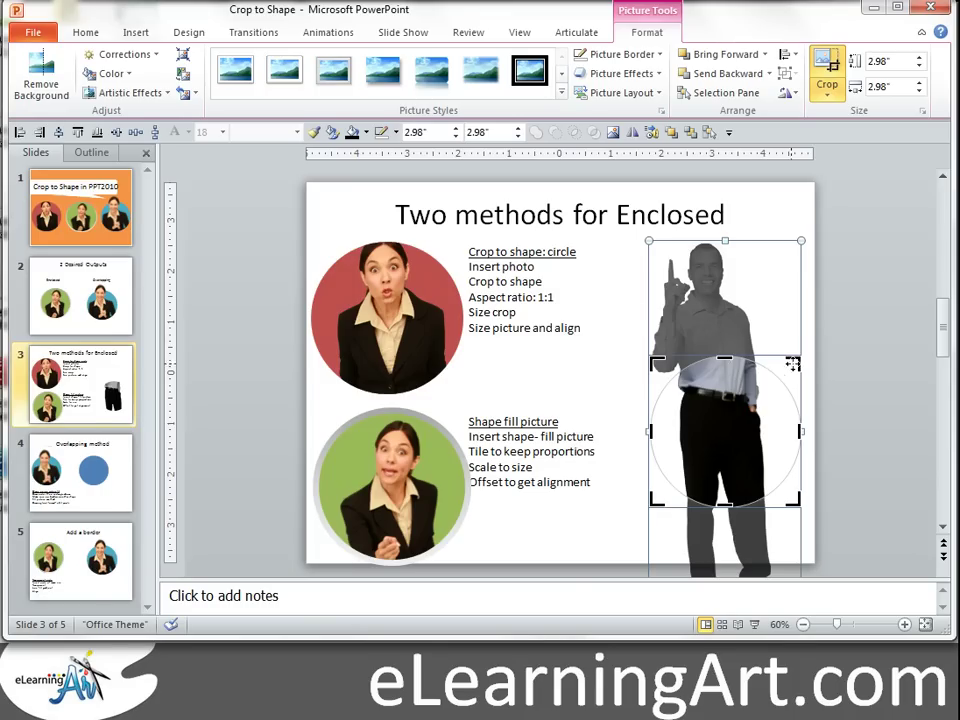
{"action": "left_click", "coordinate": [918, 63]}
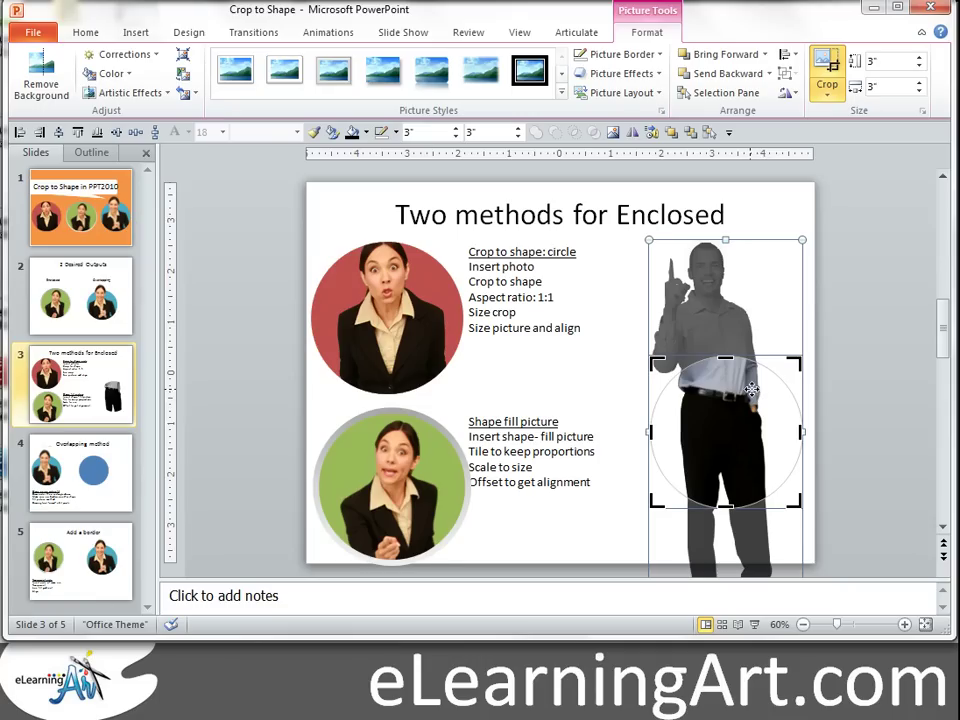
Step: Enlarge and reposition the photo inside the circle to frame the man's upper body
{"action": "left_click_drag", "start_coordinate": [764, 391], "coordinate": [784, 514]}
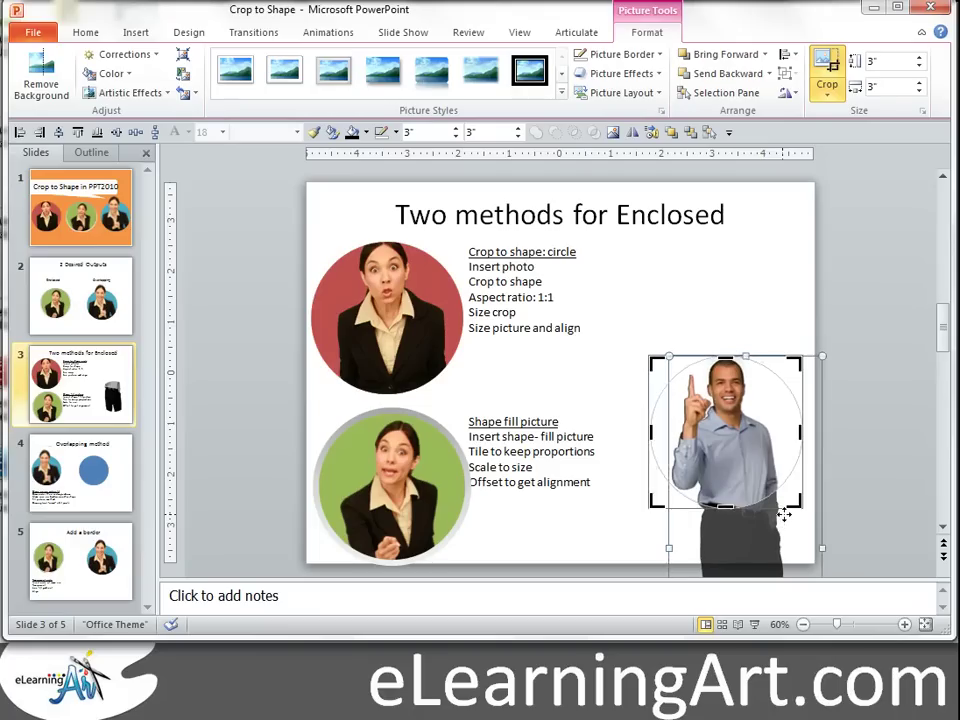
{"action": "left_click_drag", "start_coordinate": [820, 355], "coordinate": [844, 318]}
{"action": "left_click_drag", "start_coordinate": [711, 395], "coordinate": [700, 320]}
{"action": "left_click", "coordinate": [895, 280]}
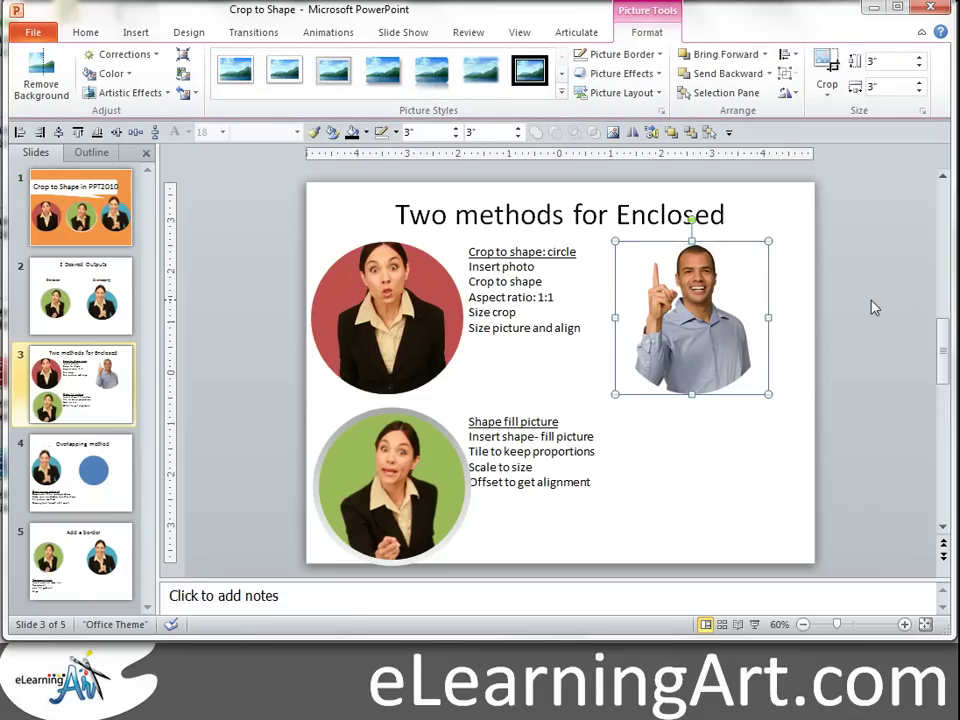
{"action": "right_click", "coordinate": [686, 316]}
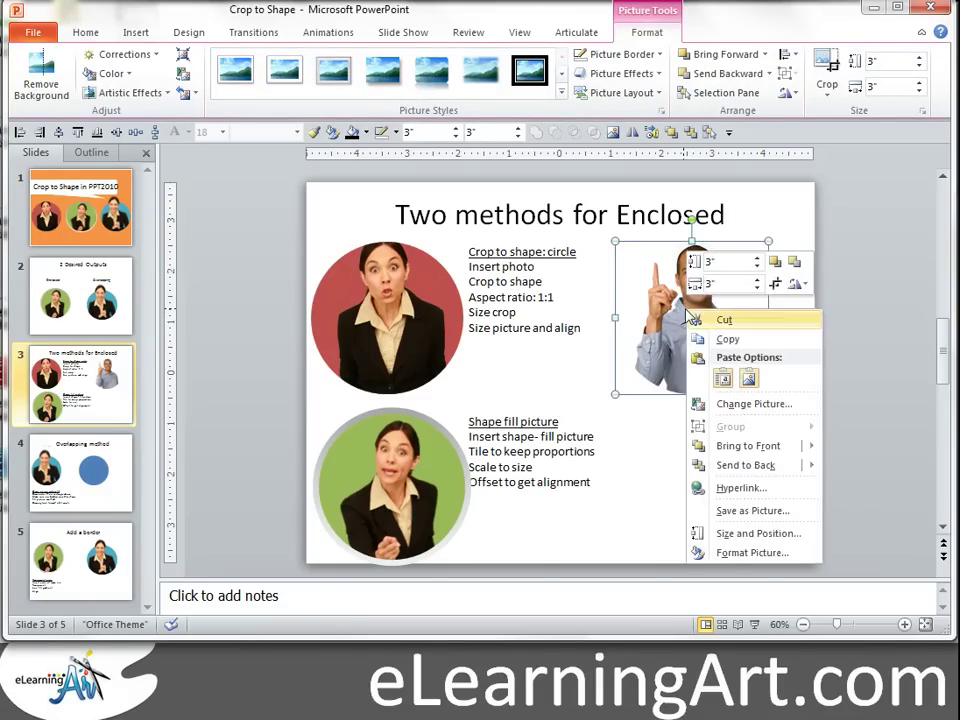
{"action": "left_click", "coordinate": [732, 556]}
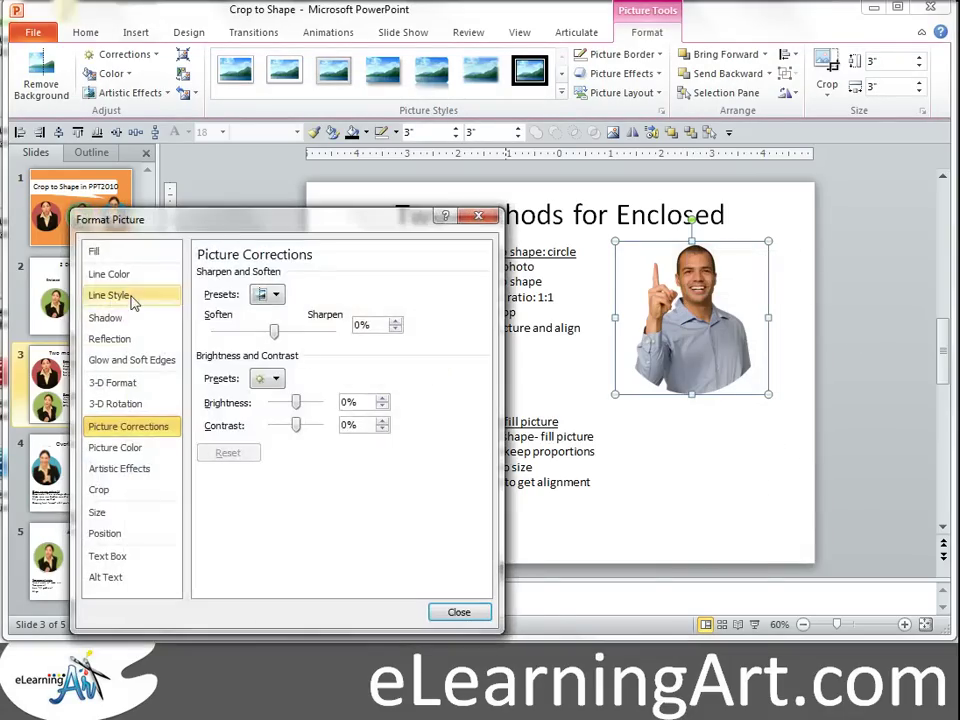
{"action": "left_click", "coordinate": [128, 275]}
{"action": "left_click", "coordinate": [482, 613]}
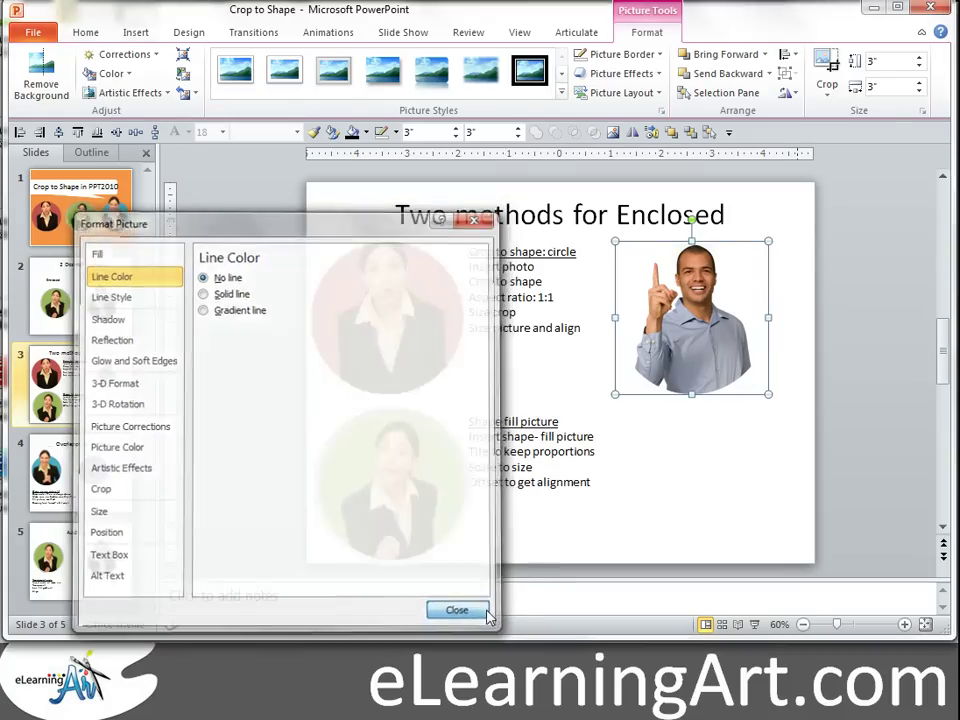
{"action": "left_click", "coordinate": [825, 293]}
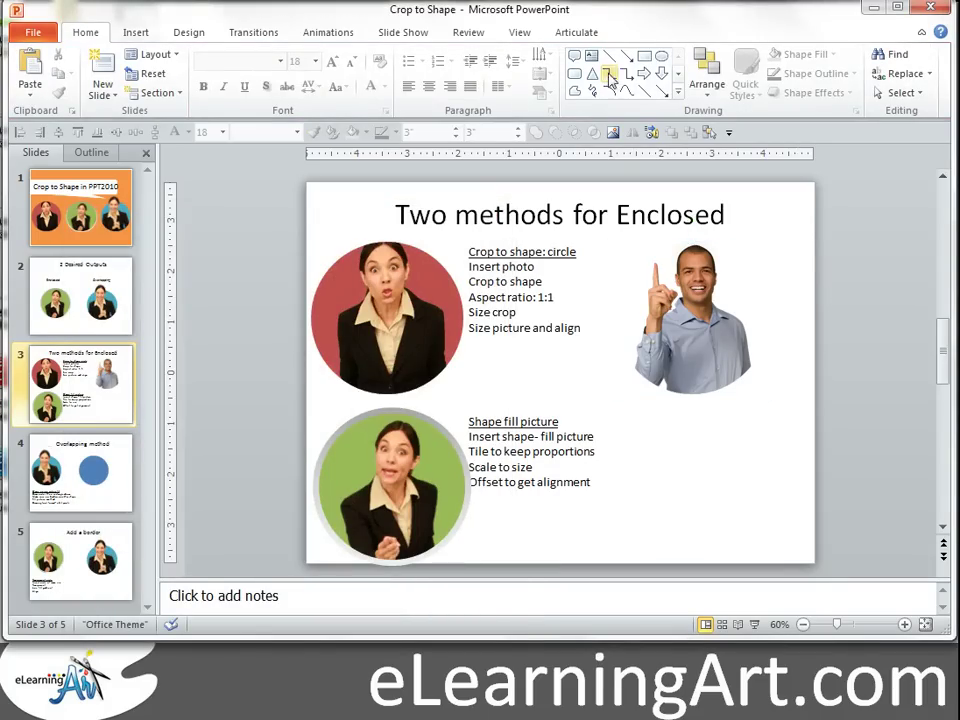
Step: Draw a blue circle and layer it behind the man's photo
{"action": "left_click", "coordinate": [663, 59]}
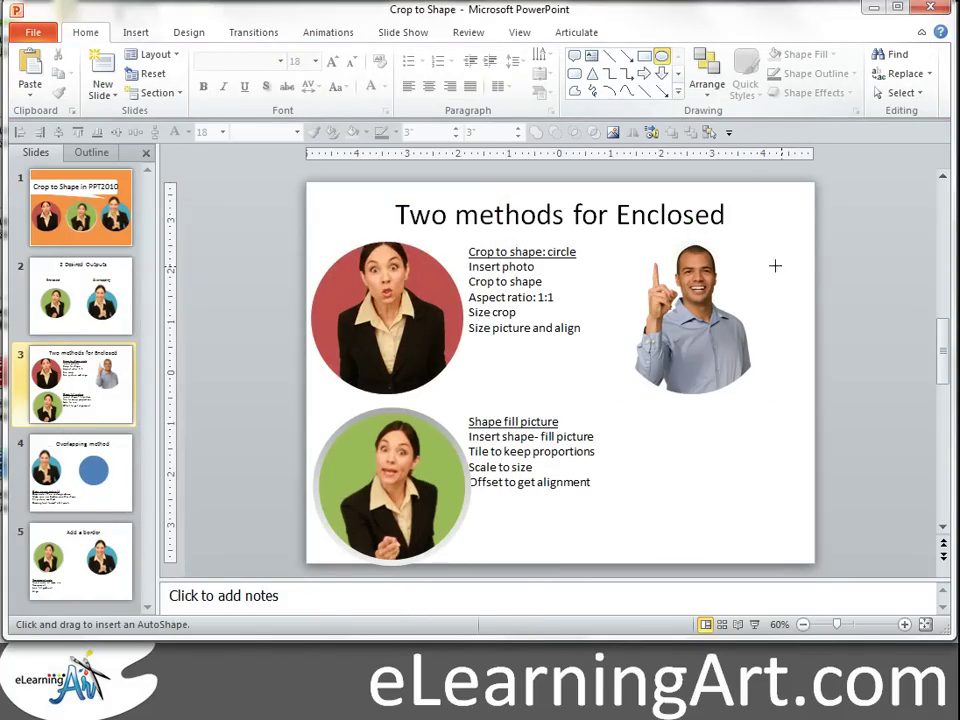
{"action": "left_click_drag", "start_coordinate": [627, 242], "coordinate": [750, 396]}
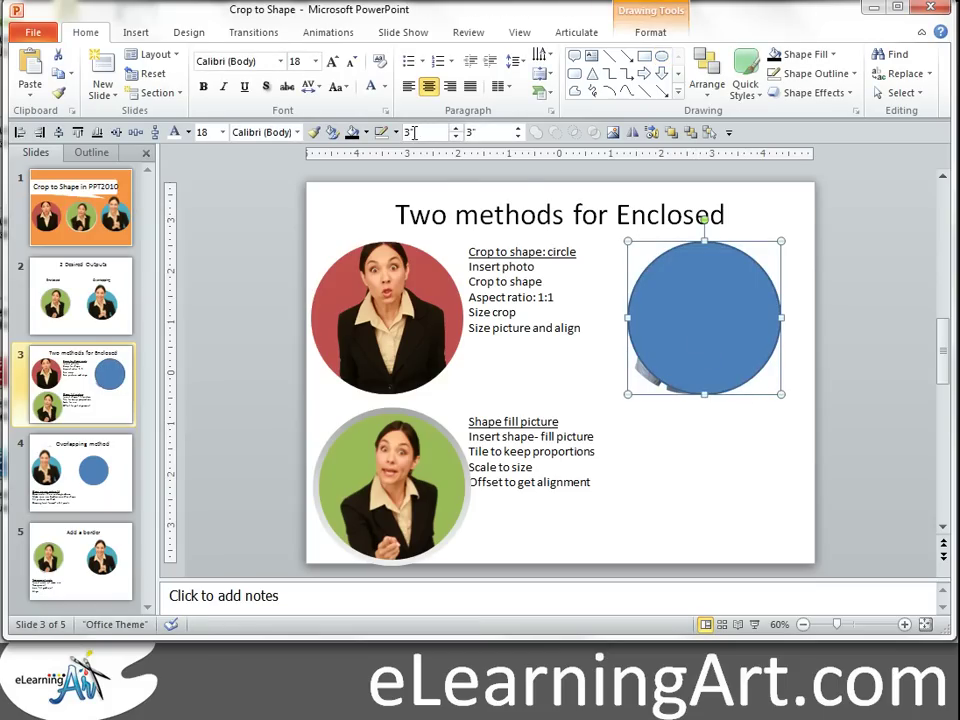
{"action": "left_click_drag", "start_coordinate": [732, 316], "coordinate": [778, 351]}
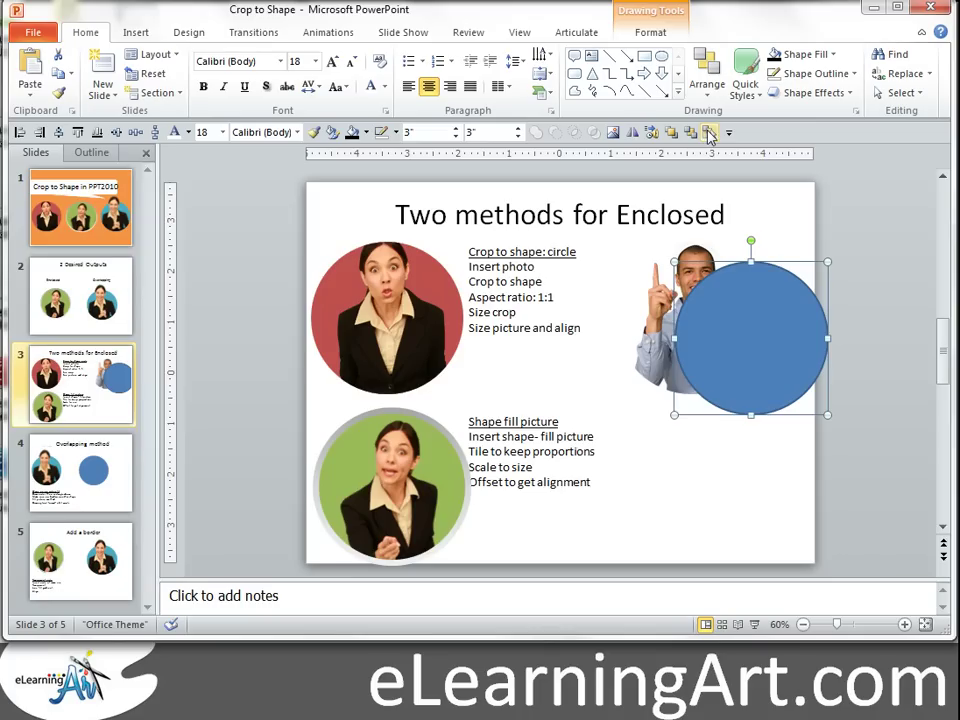
{"action": "left_click", "coordinate": [709, 133]}
{"action": "left_click_drag", "start_coordinate": [707, 328], "coordinate": [686, 354]}
{"action": "left_click", "coordinate": [625, 268]}
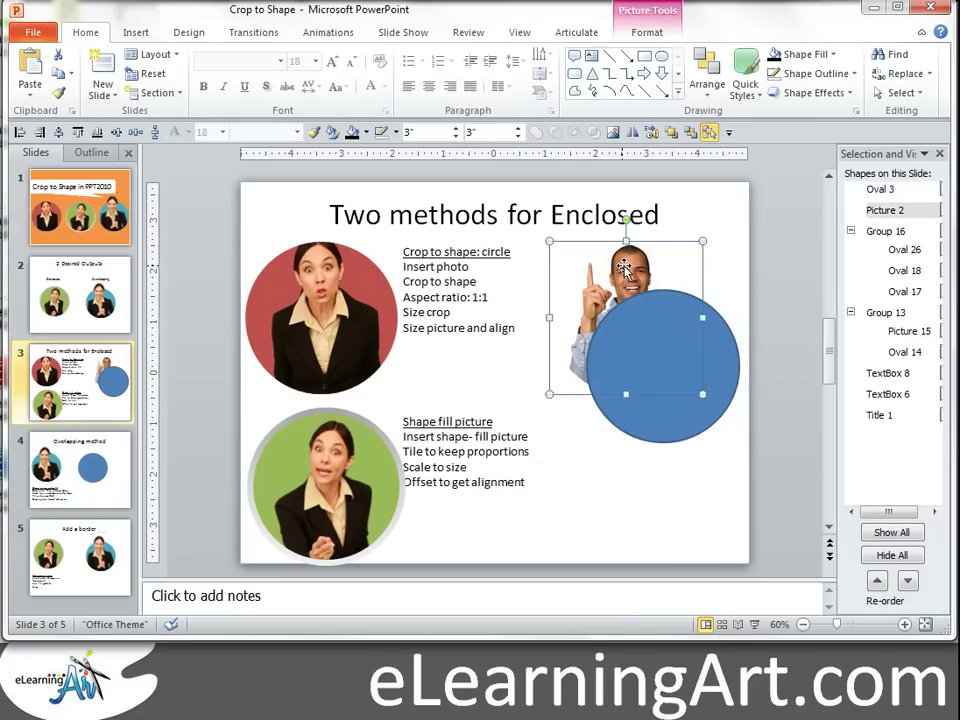
{"action": "left_click", "coordinate": [879, 583]}
Step: Remove the outline from the blue circle
{"action": "left_click", "coordinate": [727, 339]}
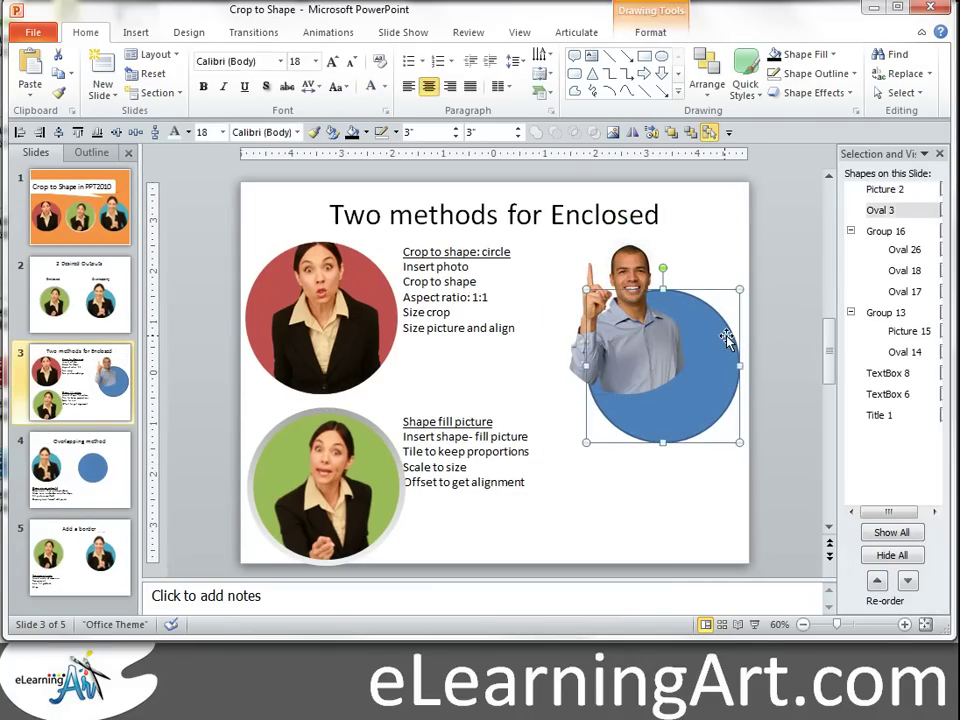
{"action": "right_click", "coordinate": [726, 336]}
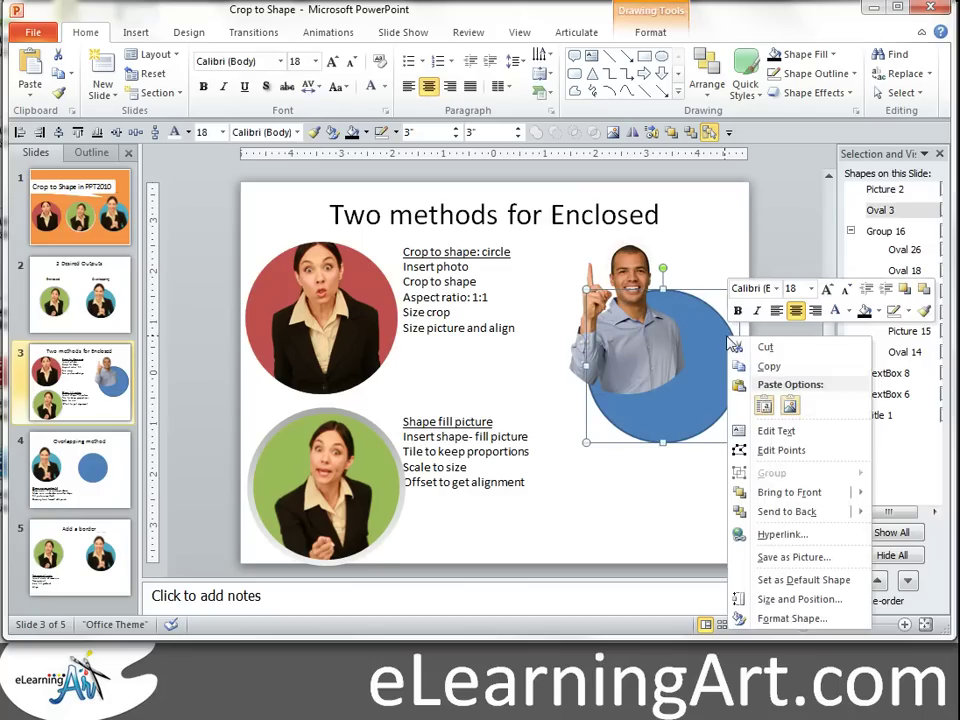
{"action": "left_click", "coordinate": [778, 622]}
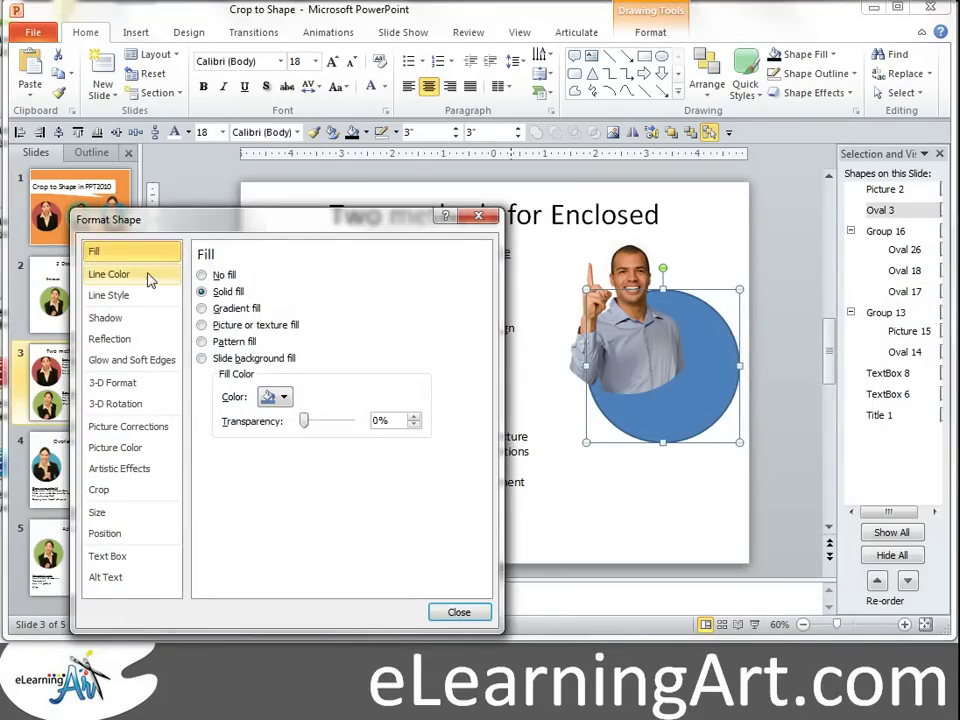
{"action": "left_click", "coordinate": [147, 275]}
{"action": "left_click", "coordinate": [202, 275]}
{"action": "left_click", "coordinate": [459, 612]}
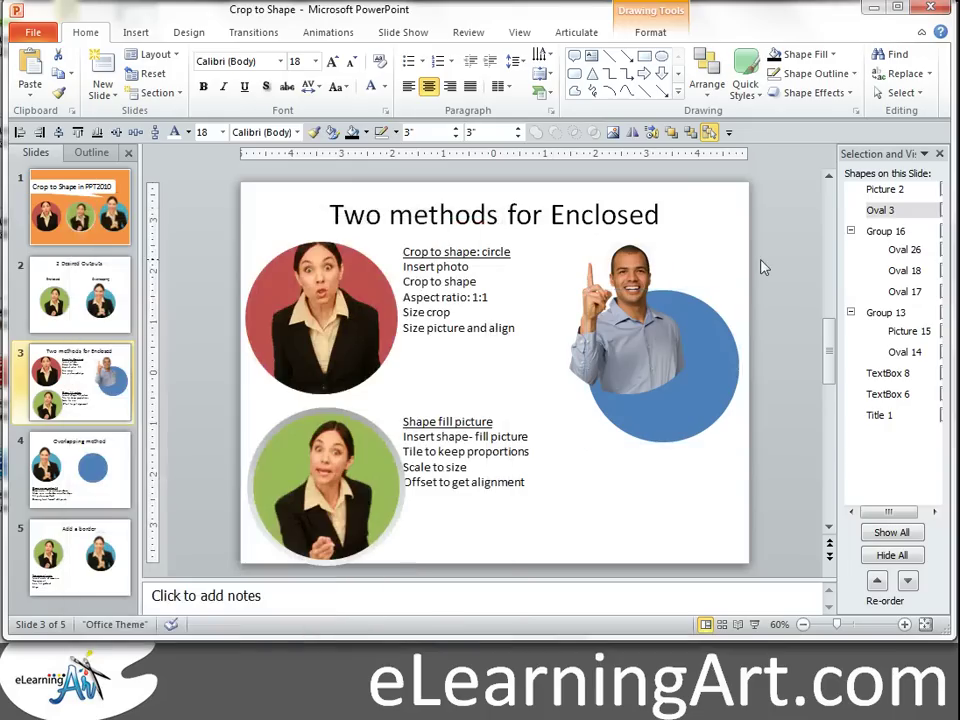
Step: Centre the man's photo on the blue circle with Align Middle and Align Center
{"action": "left_click", "coordinate": [680, 270]}
{"action": "left_click_drag", "start_coordinate": [628, 330], "coordinate": [664, 330]}
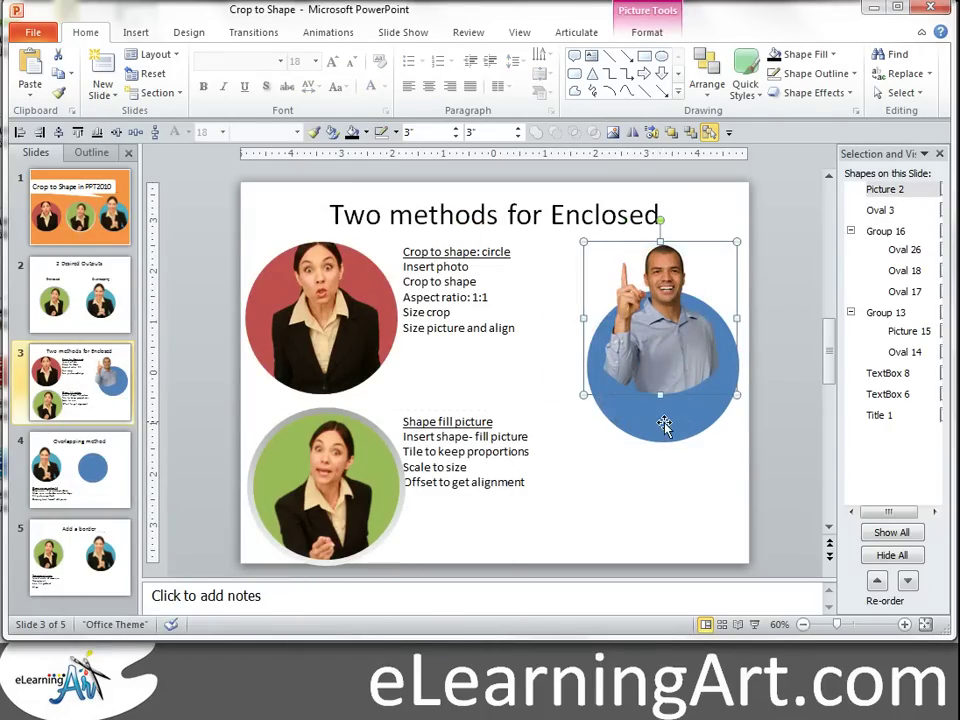
{"action": "left_click", "coordinate": [664, 424], "text": "shift"}
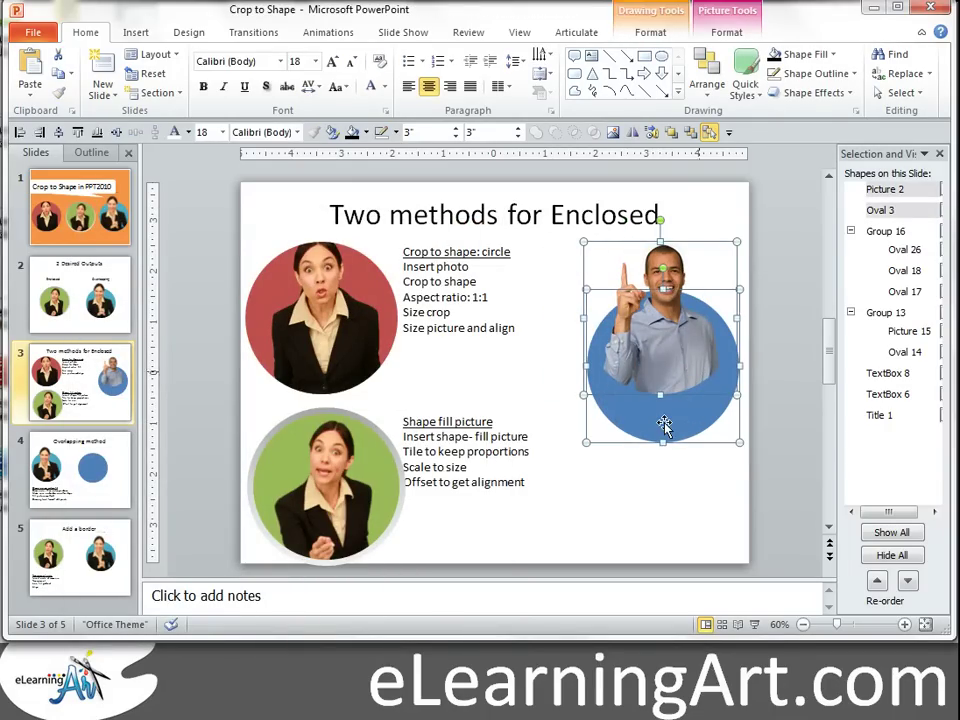
{"action": "left_click", "coordinate": [97, 134]}
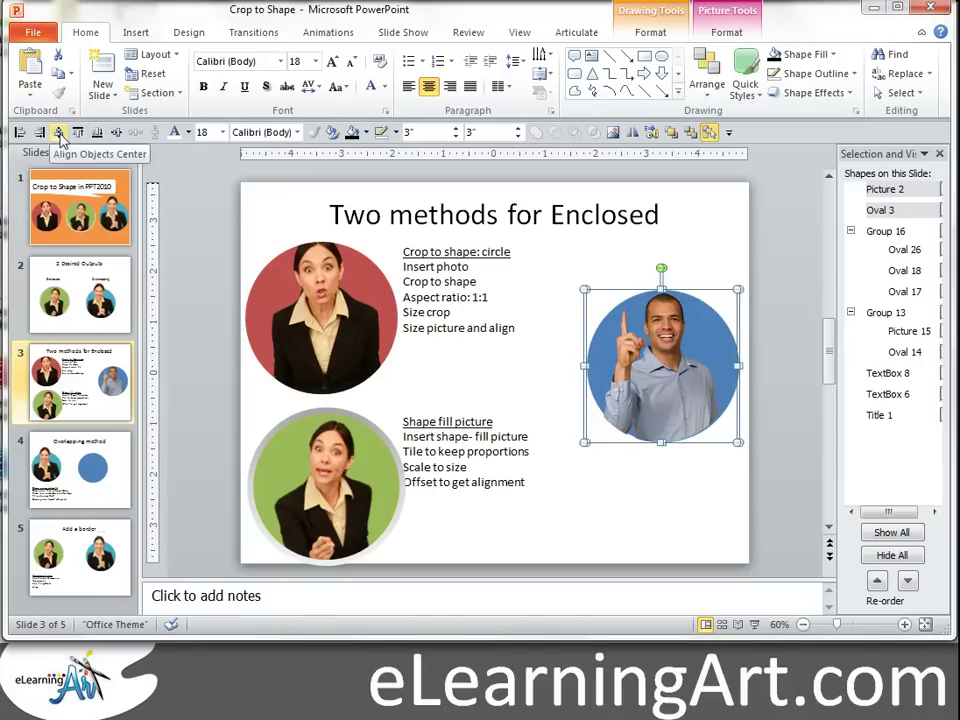
{"action": "left_click", "coordinate": [60, 133]}
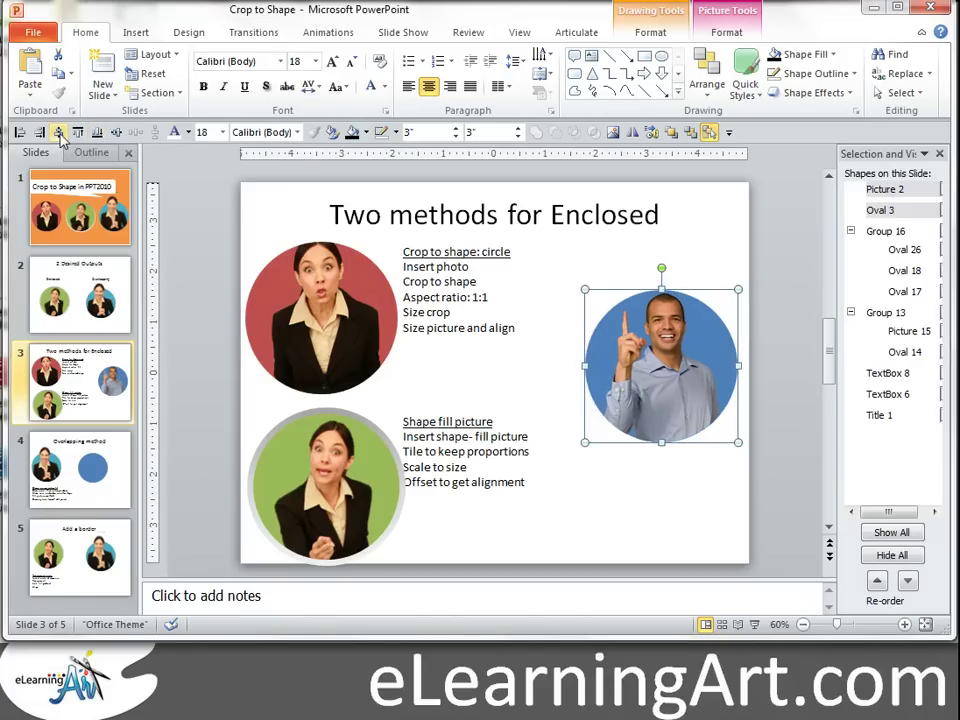
Step: Move the man and circle together up beside the Crop to shape steps
{"action": "left_click", "coordinate": [763, 328]}
{"action": "left_click_drag", "start_coordinate": [750, 257], "coordinate": [566, 500]}
{"action": "left_click_drag", "start_coordinate": [660, 415], "coordinate": [625, 358]}
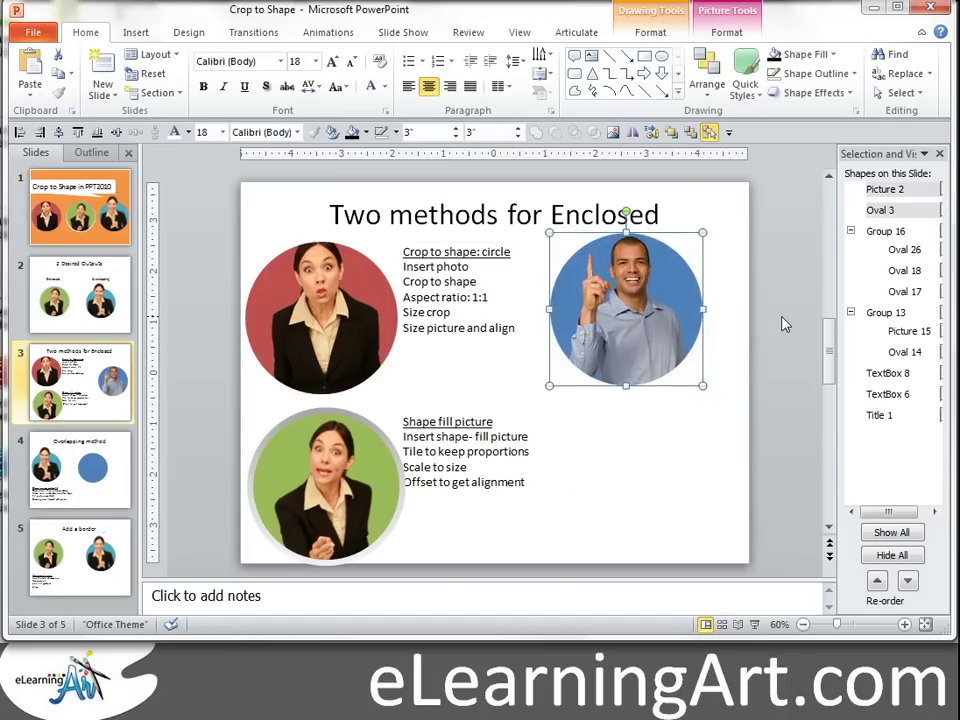
{"action": "left_click", "coordinate": [786, 323]}
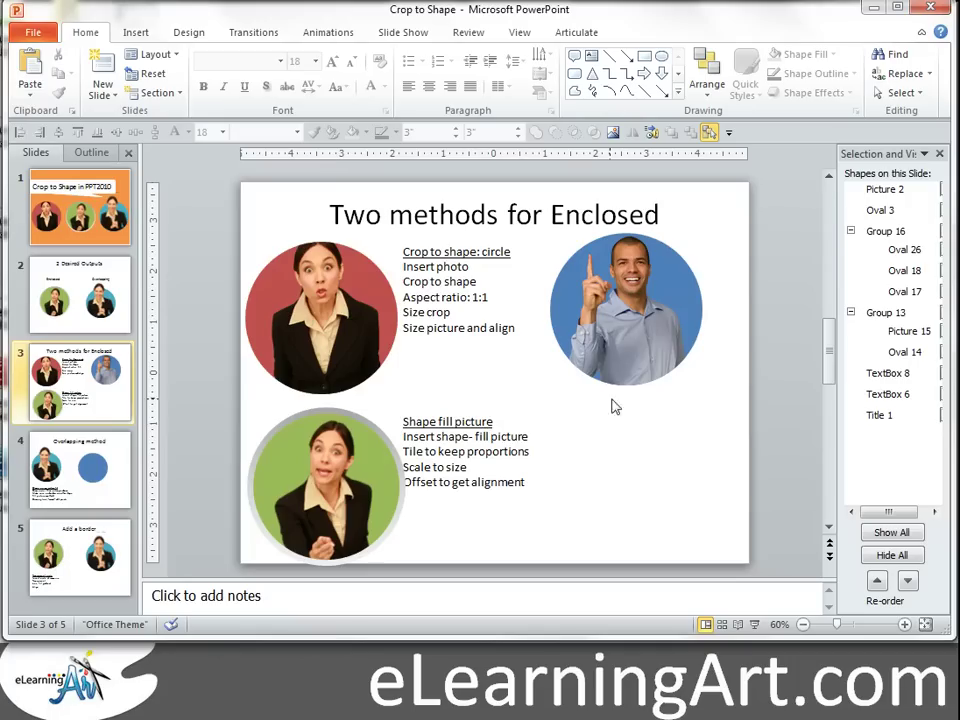
Step: Separate the man from the blue circle and move the circle beside the Shape fill picture steps
{"action": "left_click_drag", "start_coordinate": [622, 330], "coordinate": [752, 300]}
{"action": "mouse_move", "coordinate": [600, 310]}
{"action": "left_mouse_down"}
{"action": "mouse_move", "coordinate": [581, 463]}
{"action": "mouse_move", "coordinate": [765, 456]}
{"action": "mouse_move", "coordinate": [750, 458]}
{"action": "left_mouse_up"}
{"action": "left_click", "coordinate": [713, 430]}
{"action": "left_click", "coordinate": [562, 455]}
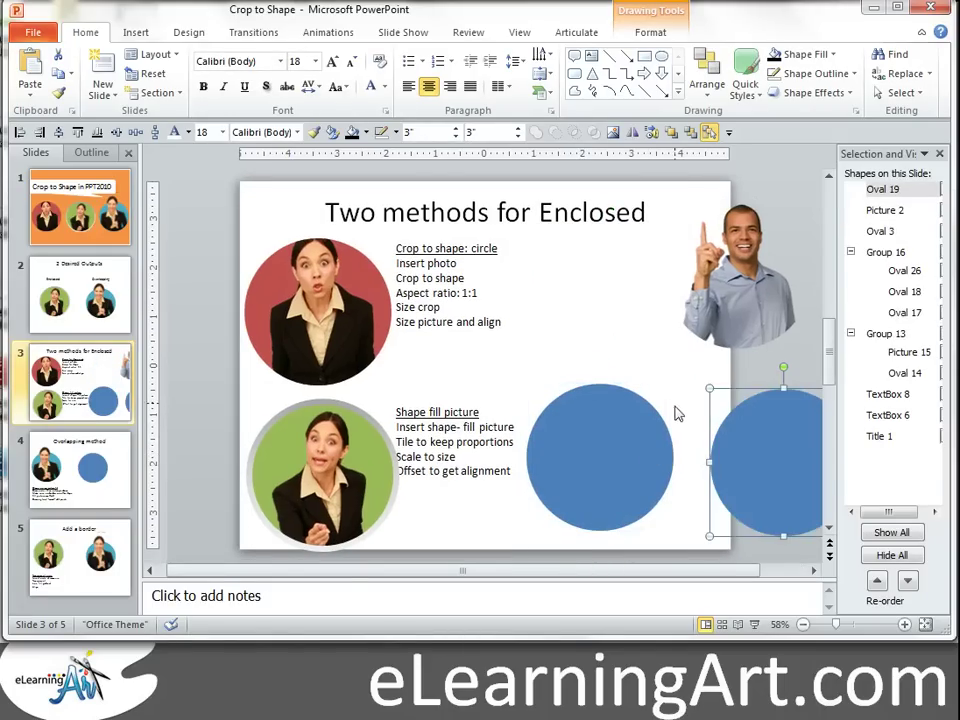
{"action": "left_click", "coordinate": [507, 547]}
{"action": "left_click", "coordinate": [578, 438]}
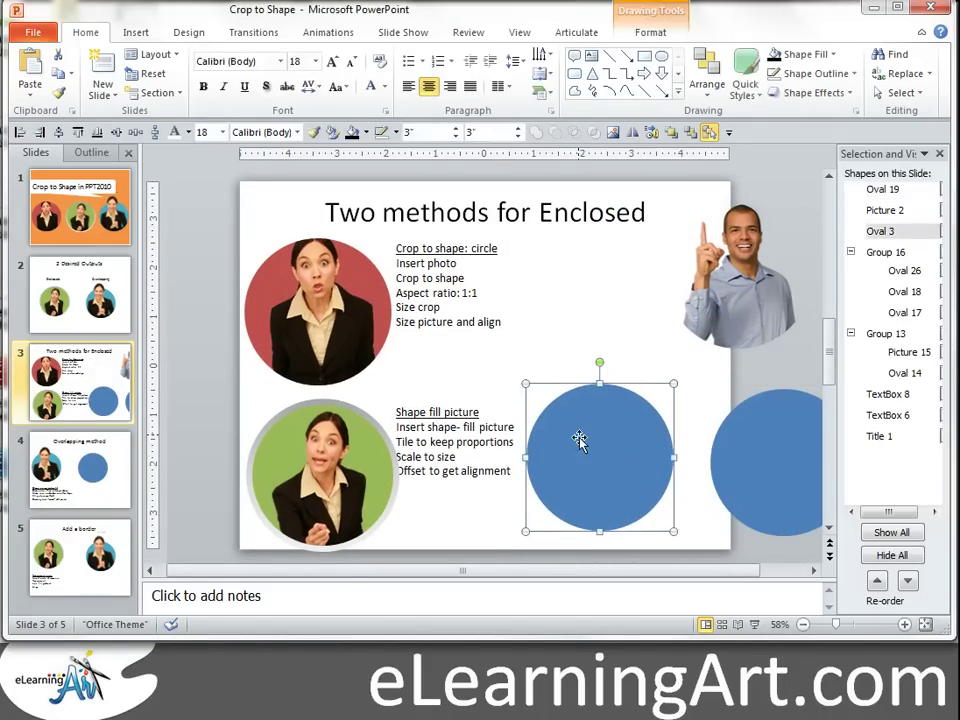
{"action": "right_click", "coordinate": [582, 438]}
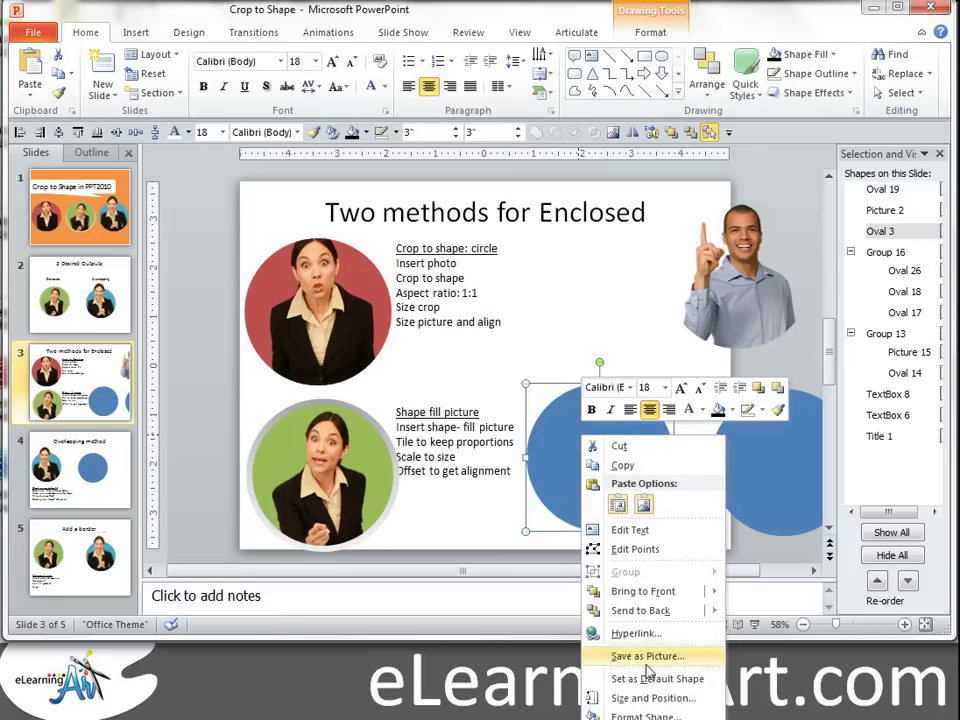
Step: Fill the left circle with the woman's picture, tiled, at 30% X and Y scale
{"action": "left_click", "coordinate": [646, 714]}
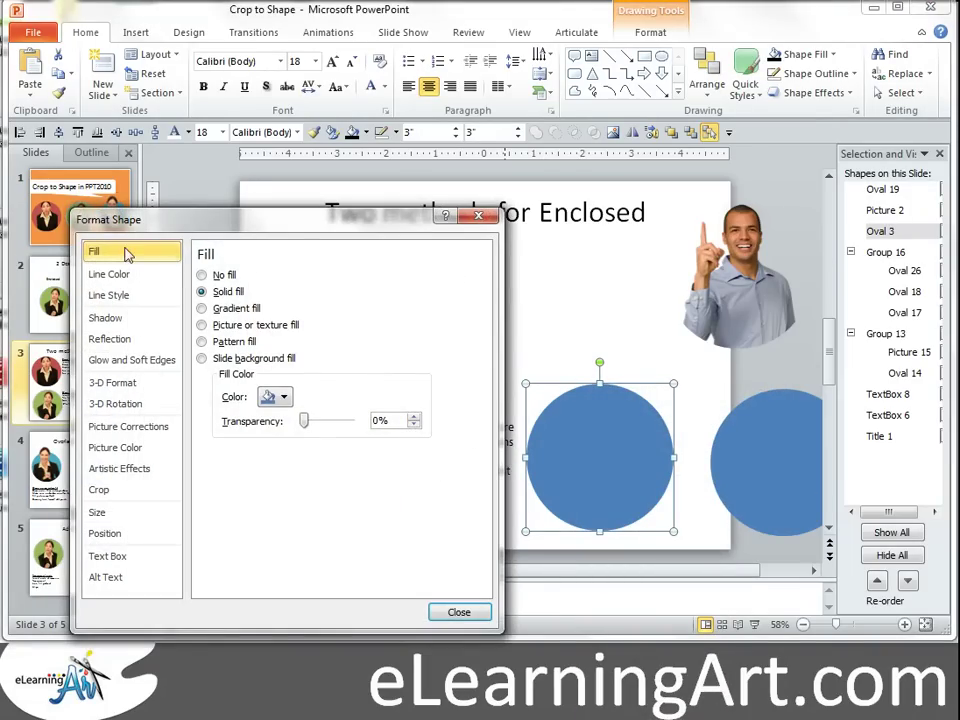
{"action": "left_click", "coordinate": [202, 326]}
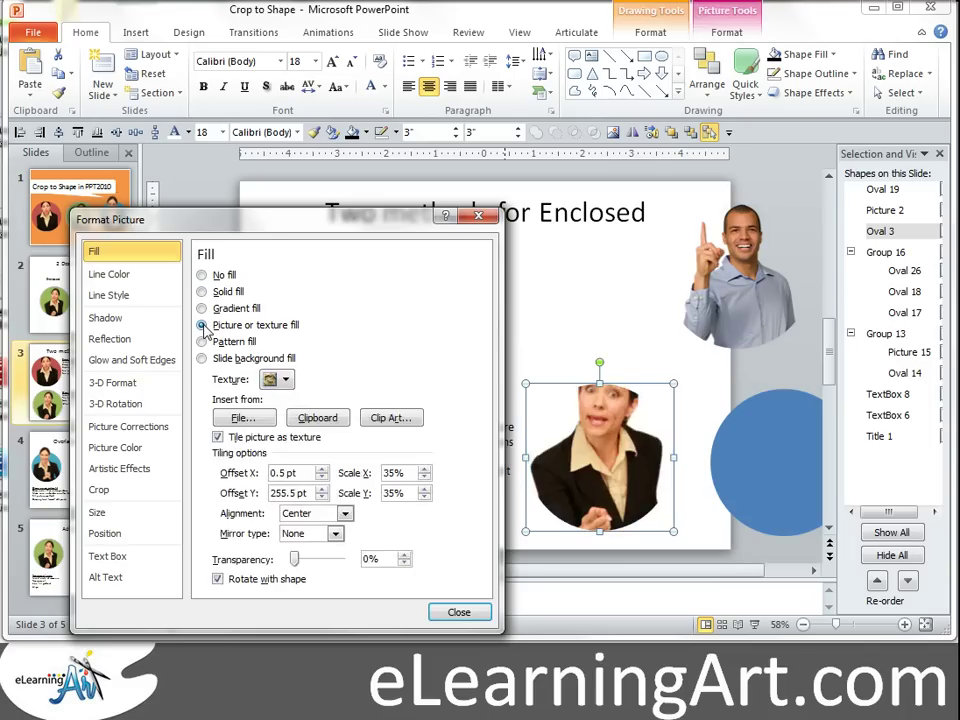
{"action": "left_click", "coordinate": [218, 439]}
{"action": "left_click_drag", "start_coordinate": [406, 474], "coordinate": [336, 483]}
{"action": "type", "text": "30"}
{"action": "type", "text": "30"}
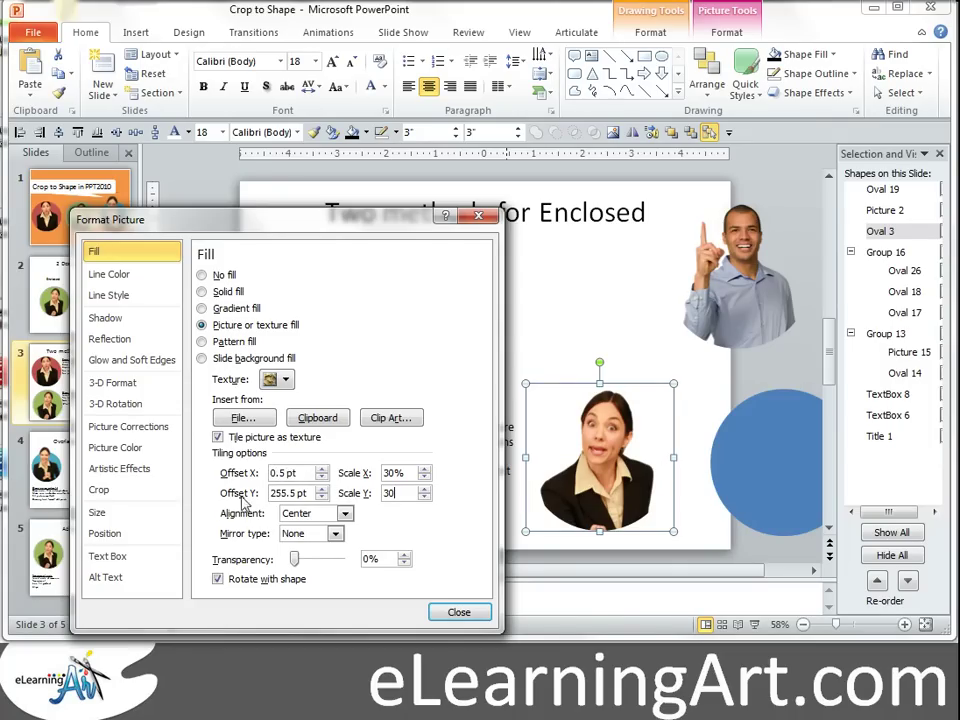
Step: Adjust the picture's vertical offset to 234 pt so the woman fits the circle
{"action": "left_click", "coordinate": [321, 489]}
{"action": "left_click", "coordinate": [321, 489]}
{"action": "left_click", "coordinate": [321, 489]}
{"action": "left_click", "coordinate": [321, 489]}
{"action": "left_click", "coordinate": [321, 489]}
{"action": "left_click", "coordinate": [321, 489]}
{"action": "left_click", "coordinate": [321, 496]}
{"action": "left_click", "coordinate": [321, 496]}
{"action": "left_click", "coordinate": [321, 496]}
{"action": "left_click", "coordinate": [321, 496]}
{"action": "left_click", "coordinate": [321, 496]}
{"action": "left_click", "coordinate": [321, 496]}
{"action": "left_click", "coordinate": [321, 496]}
{"action": "left_click", "coordinate": [321, 496]}
{"action": "left_click", "coordinate": [321, 496]}
{"action": "left_click", "coordinate": [321, 496]}
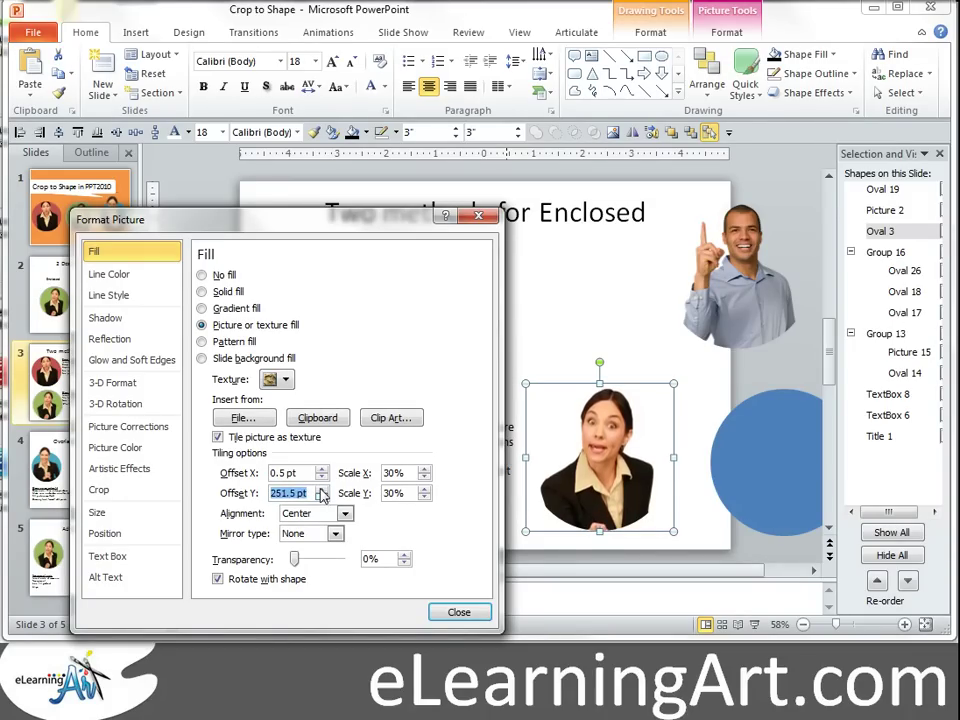
{"action": "left_click", "coordinate": [321, 496]}
{"action": "left_click", "coordinate": [321, 496]}
{"action": "left_click", "coordinate": [321, 496]}
{"action": "left_click", "coordinate": [321, 496]}
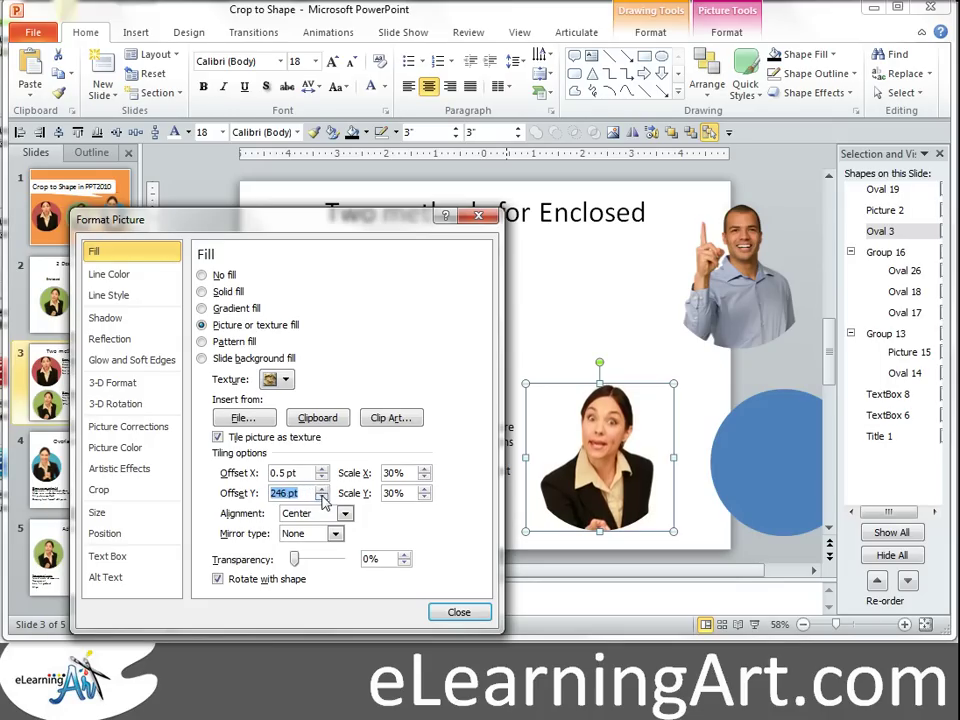
{"action": "left_click", "coordinate": [321, 496]}
{"action": "left_click", "coordinate": [321, 496]}
{"action": "left_click", "coordinate": [321, 496]}
{"action": "left_click", "coordinate": [321, 496]}
{"action": "left_click", "coordinate": [321, 496]}
{"action": "left_click", "coordinate": [321, 496]}
{"action": "left_click", "coordinate": [321, 496]}
{"action": "left_click", "coordinate": [321, 496]}
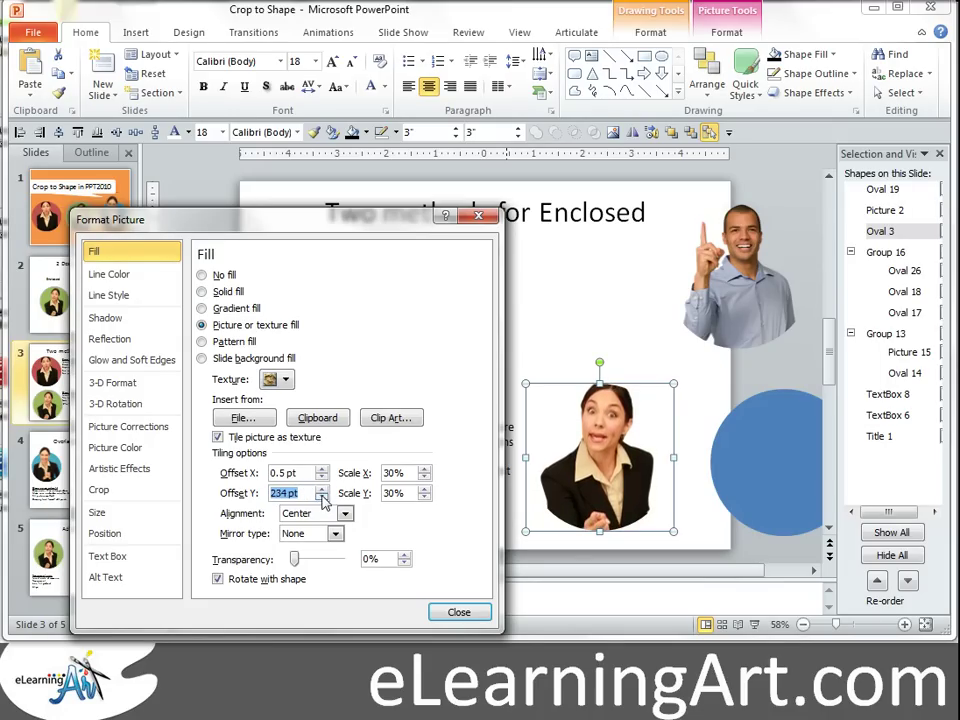
{"action": "key", "text": "Return"}
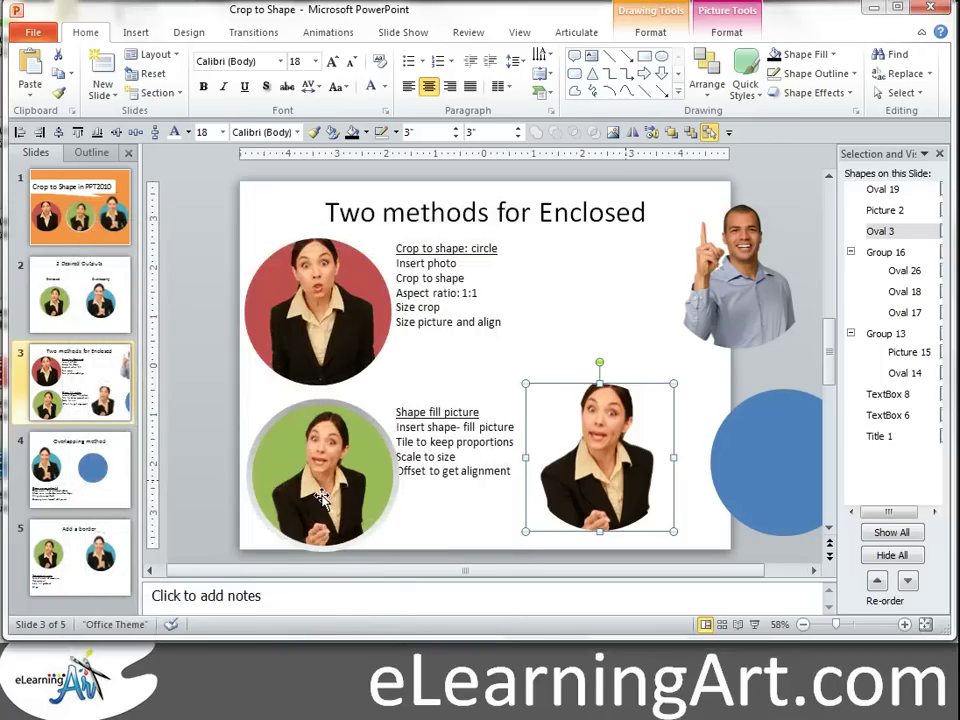
Step: Place the blue circle over the woman's picture circle and send it to the back
{"action": "left_click_drag", "start_coordinate": [766, 462], "coordinate": [600, 457]}
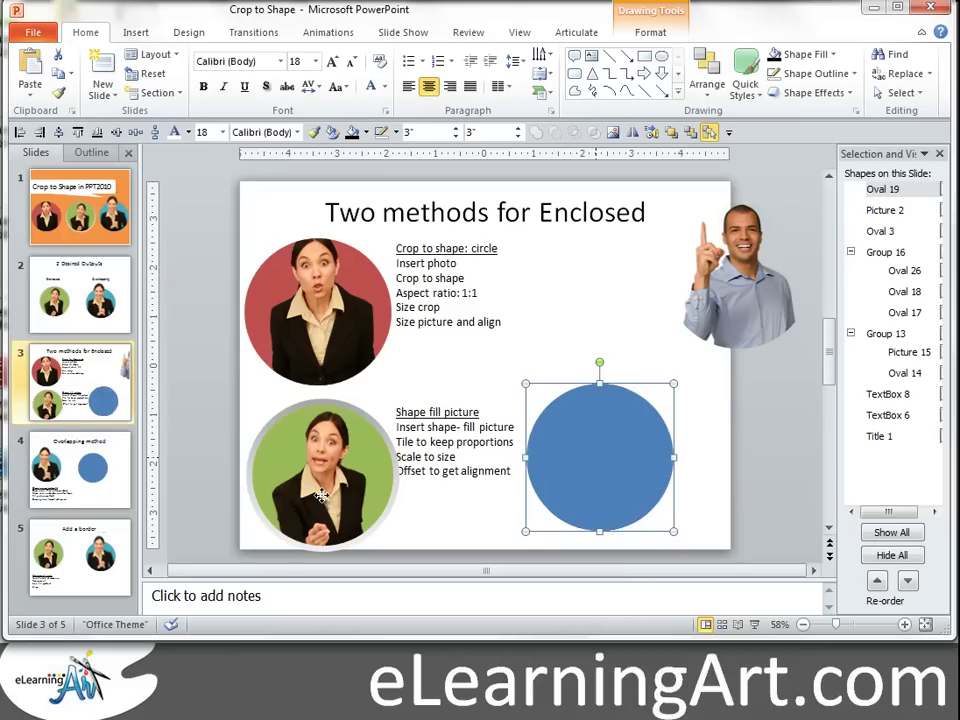
{"action": "right_click", "coordinate": [600, 459]}
{"action": "mouse_move", "coordinate": [658, 633]}
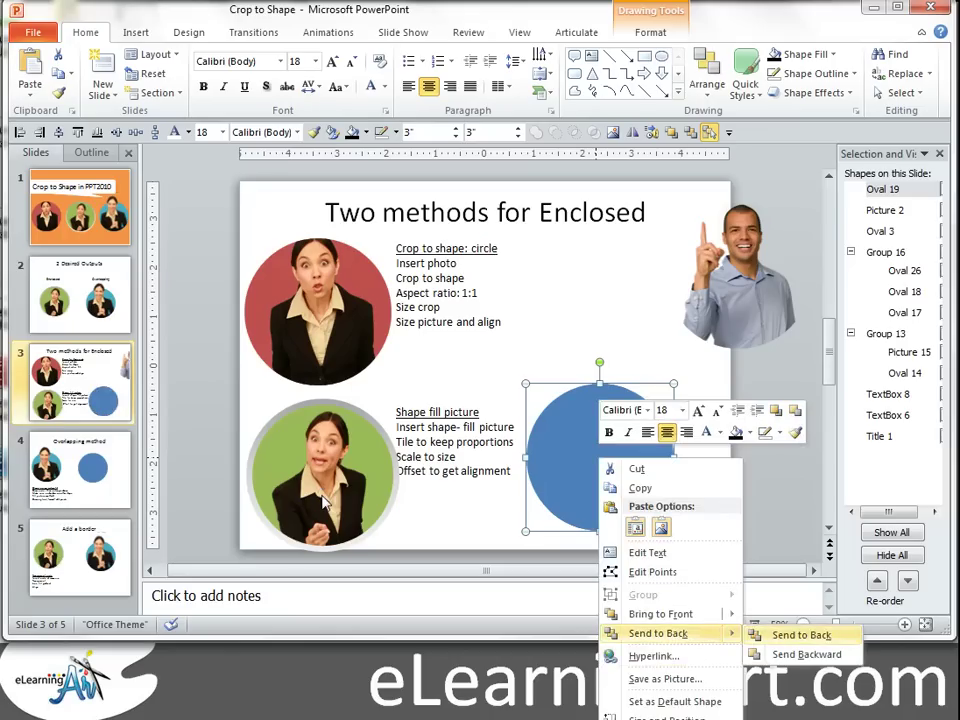
{"action": "left_click", "coordinate": [767, 636]}
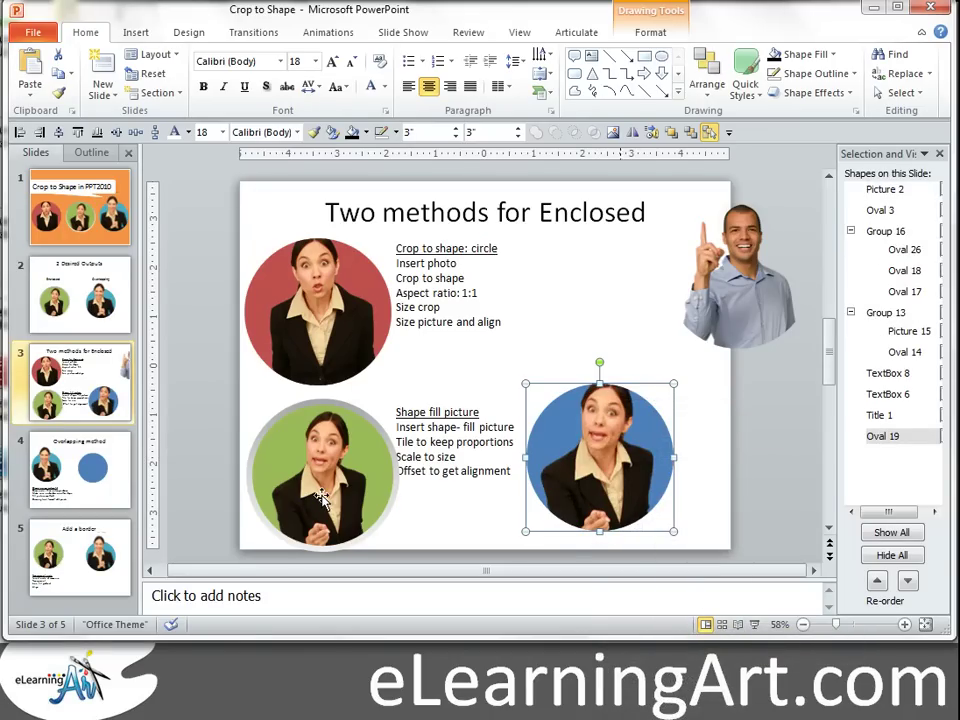
Step: Move on to slide 4, 'Overlapping method'
{"action": "left_click_drag", "start_coordinate": [707, 360], "coordinate": [503, 561]}
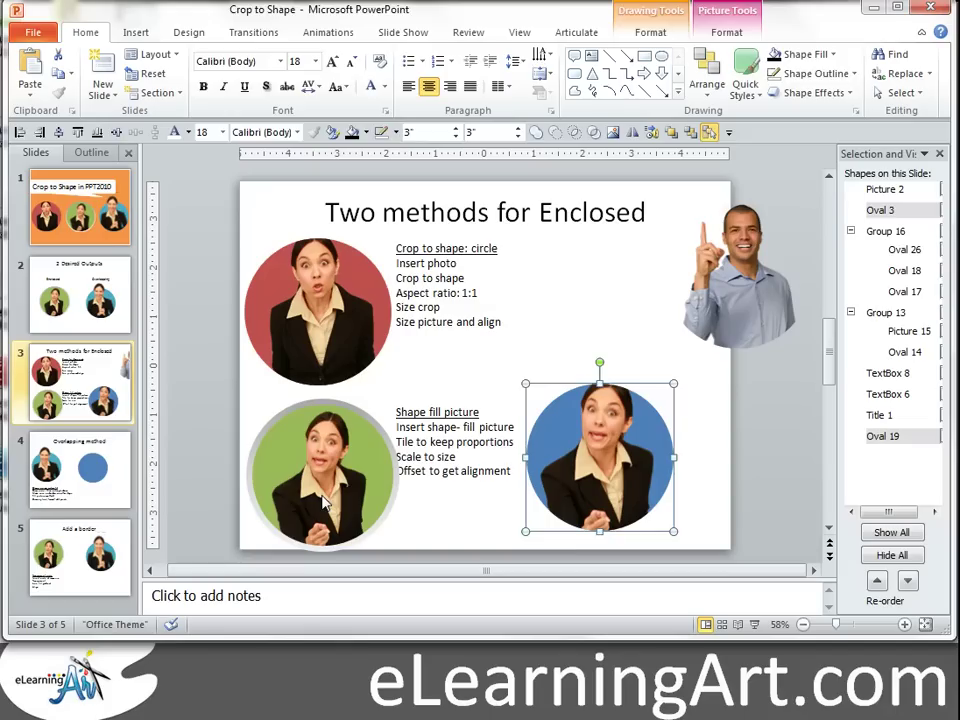
{"action": "key", "text": "Escape"}
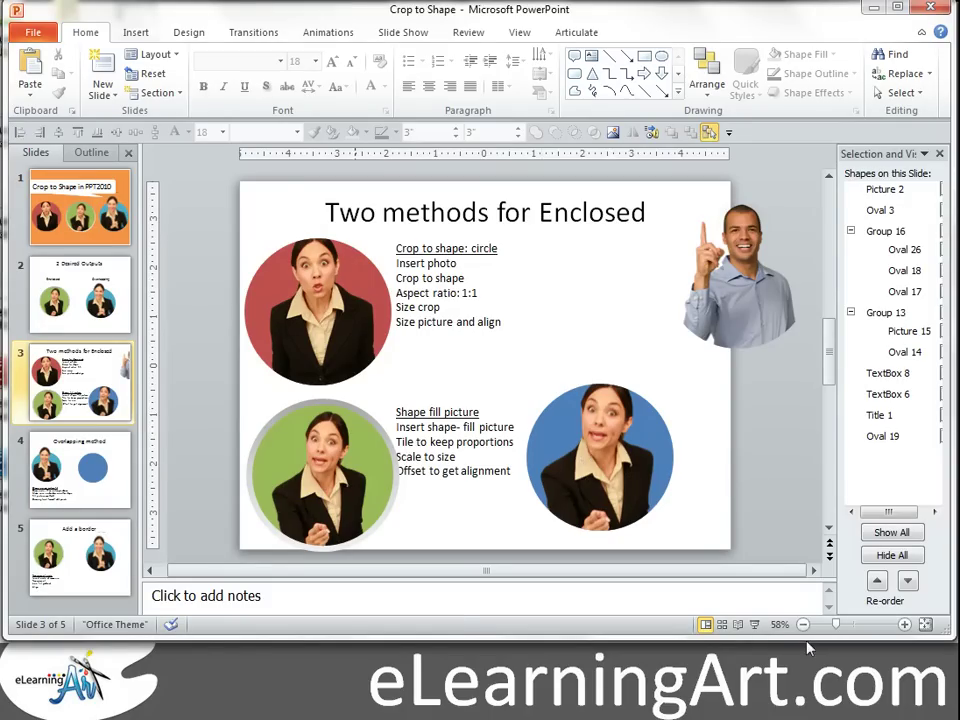
{"action": "key", "text": "Page_Down"}
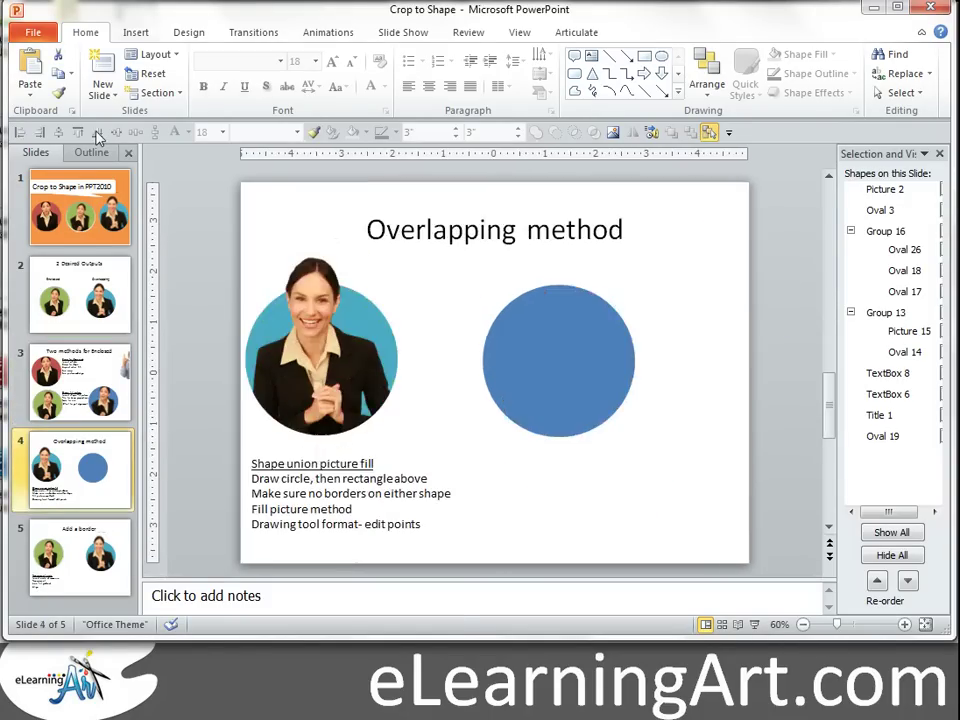